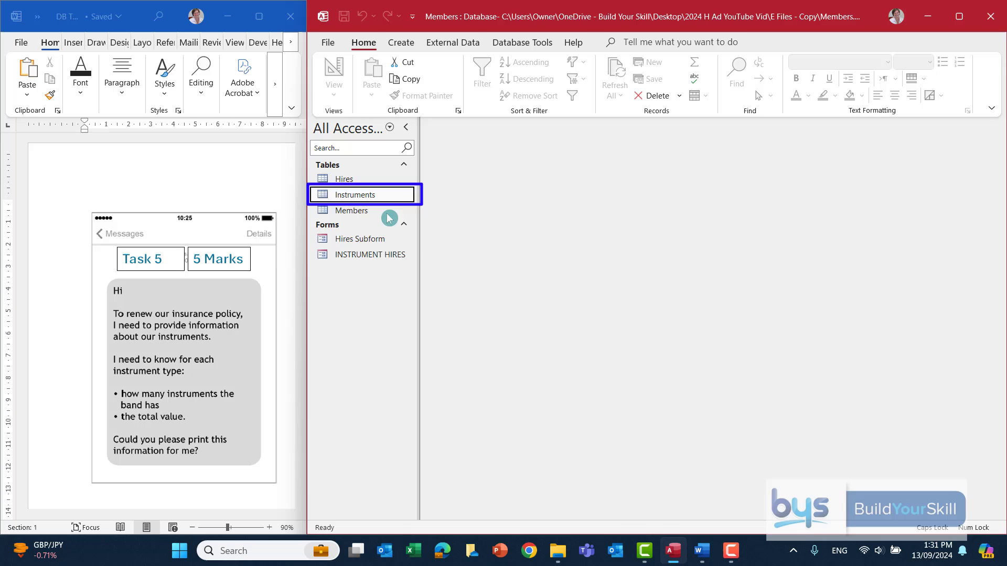
- Open the Instruments table in Datasheet View to review its 40 instruments, types and values
double_click(362, 198)
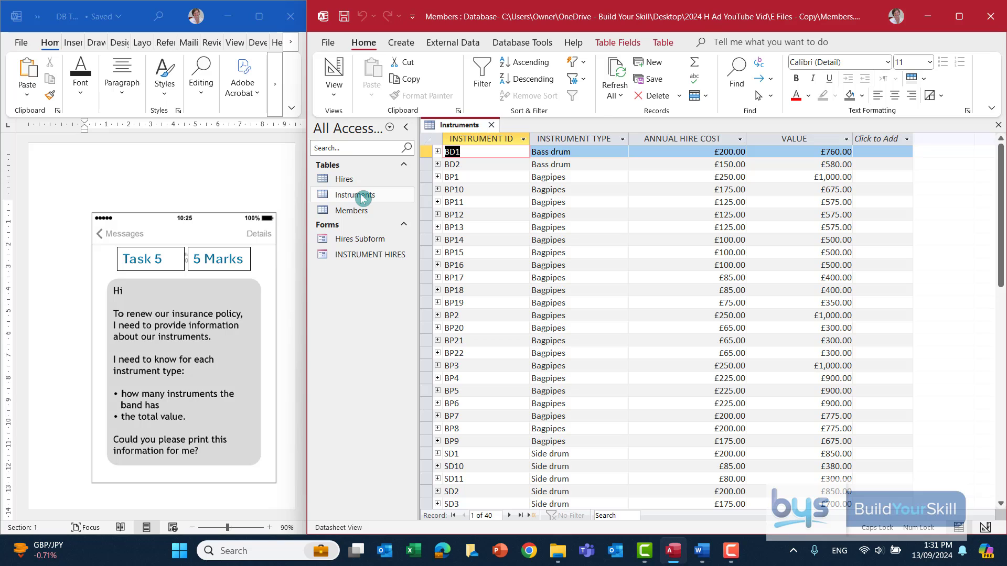
- Close the table and start a new design-view query based on the Instruments table
key(ctrl+w)
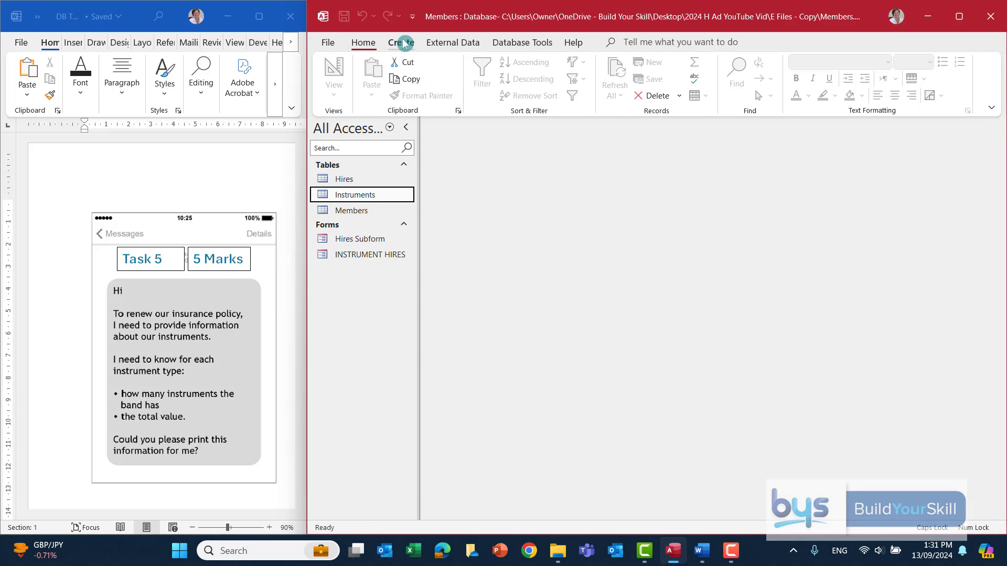
click(404, 43)
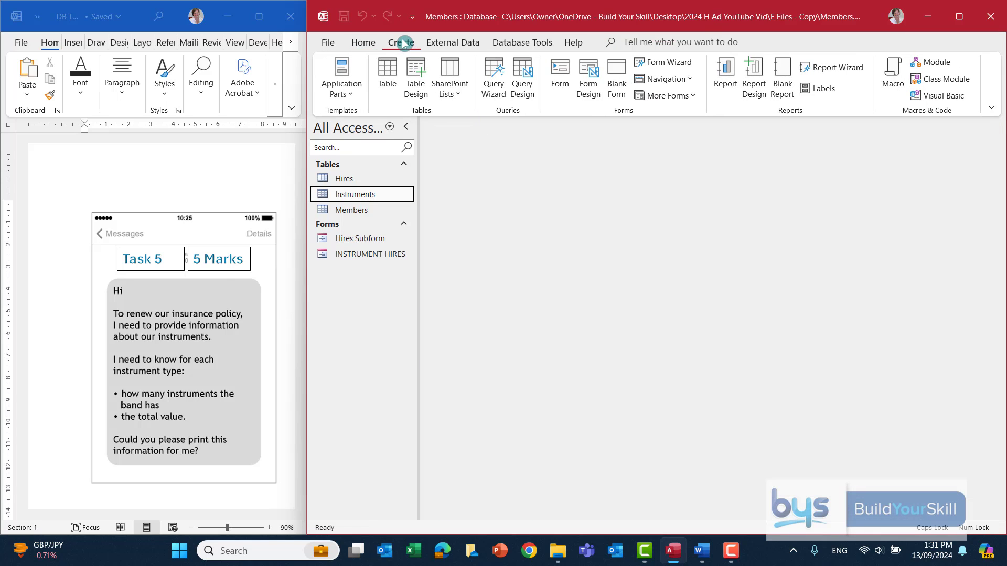
click(532, 74)
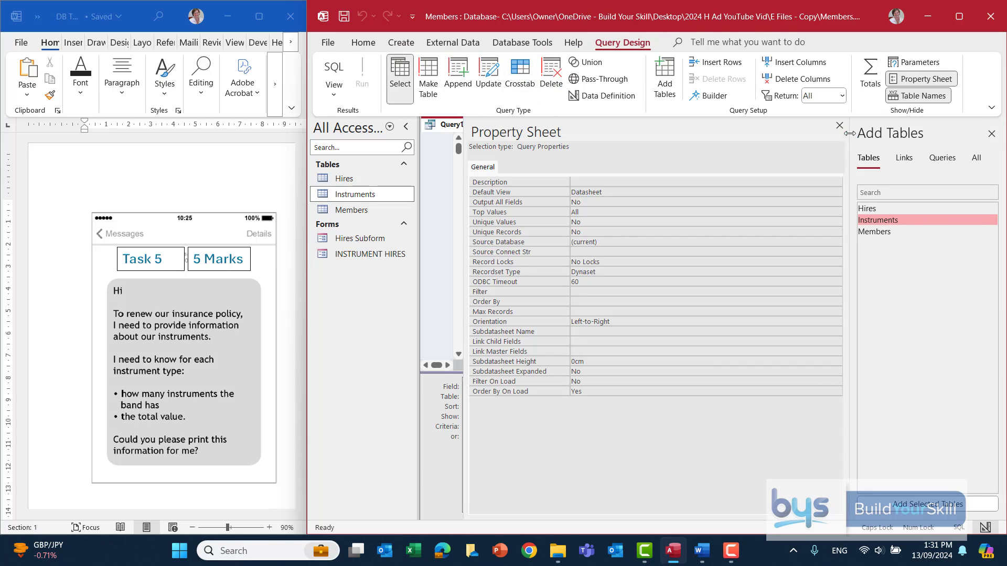
click(839, 125)
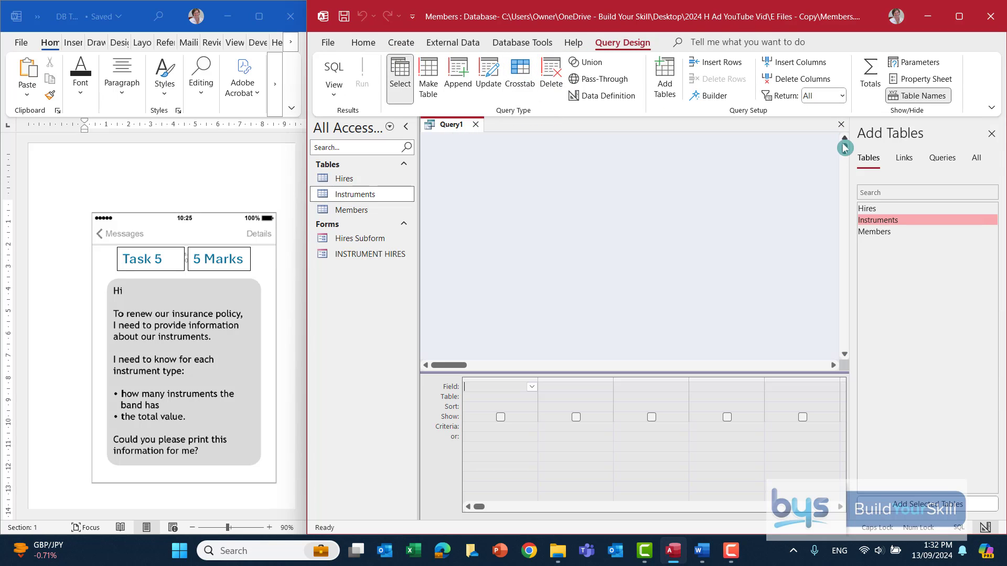
double_click(884, 221)
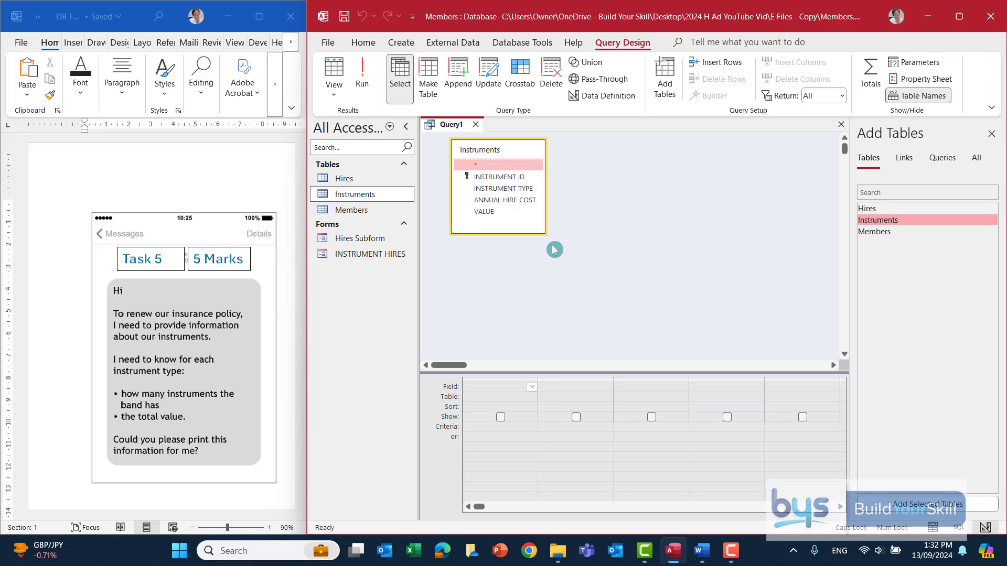
- Add the INSTRUMENT TYPE field to the grid and run the query to check the results
double_click(504, 188)
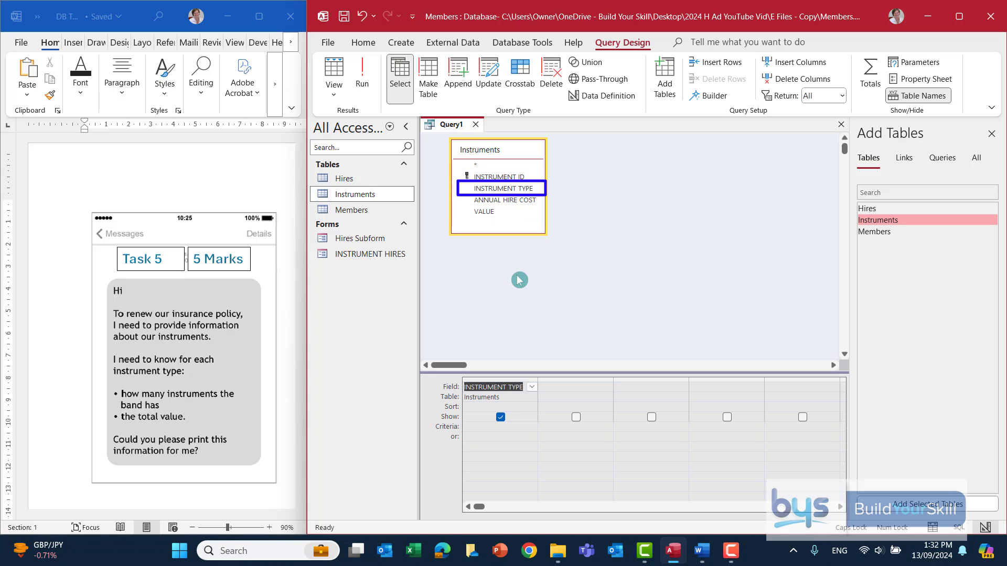
click(361, 76)
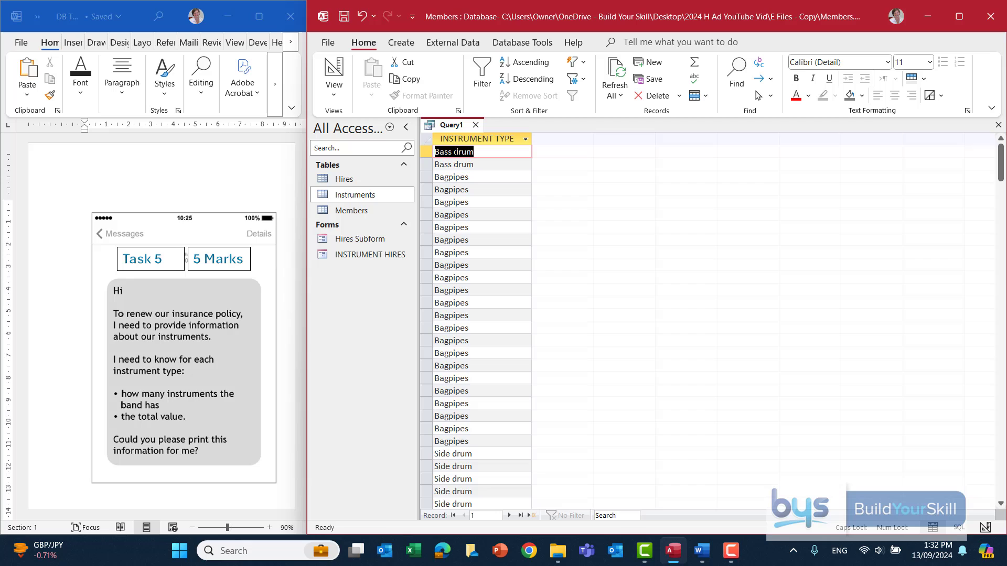
scroll(502, 263, down, 3)
scroll(502, 262, up, 2)
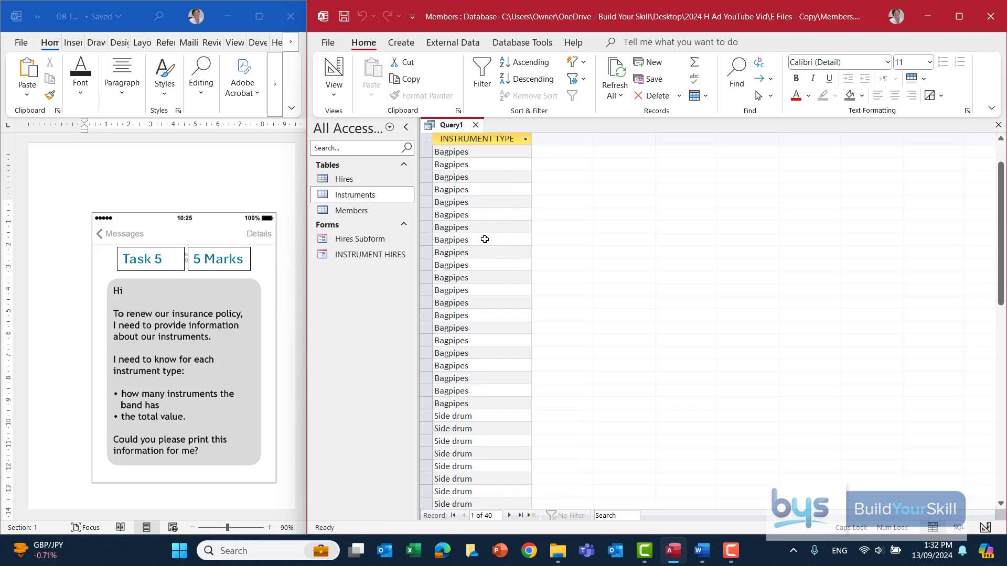
- Turn on Totals to group by INSTRUMENT TYPE, returning Bagpipes, Bass drum, Side drum, Tenor drum
click(334, 86)
click(381, 173)
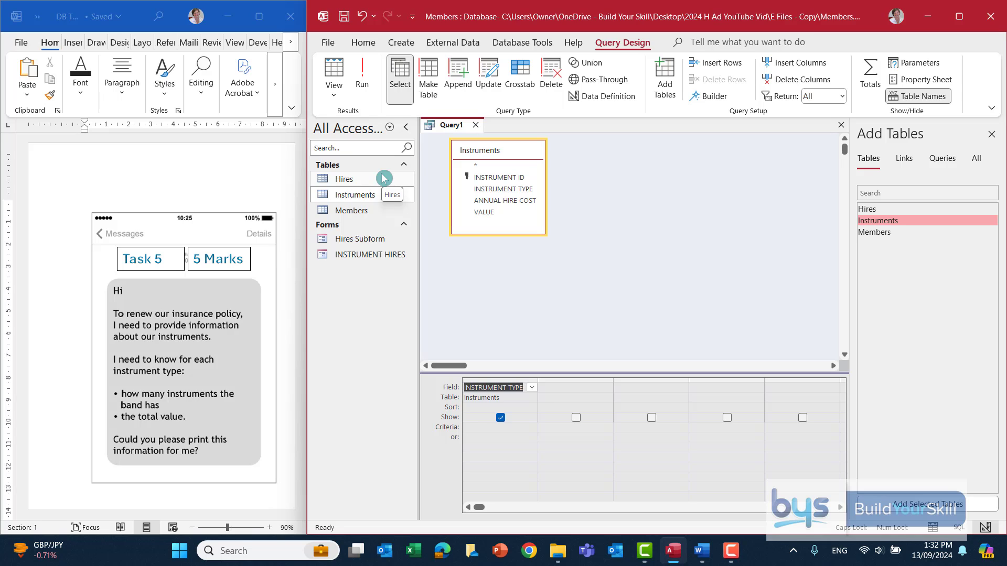
click(868, 72)
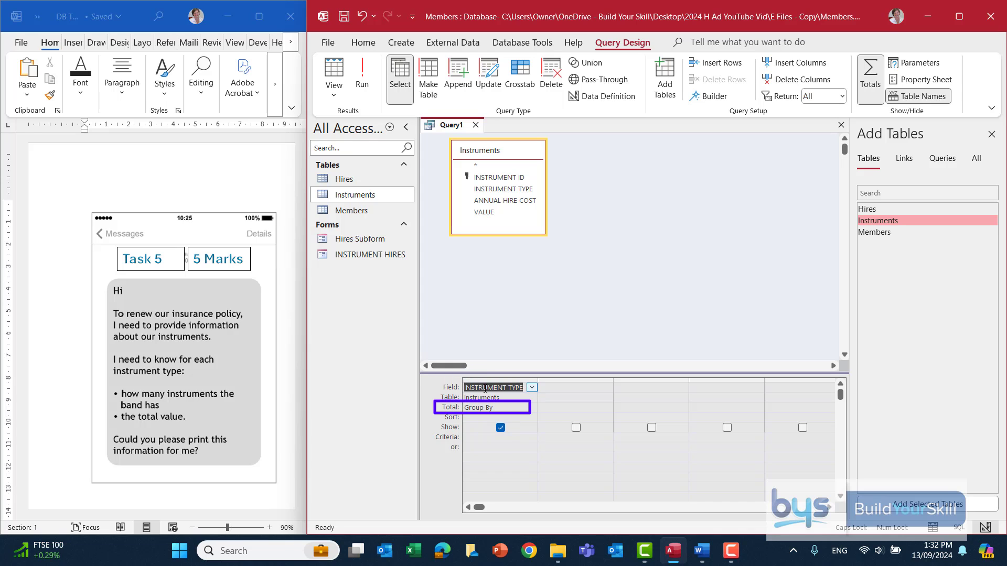
click(361, 72)
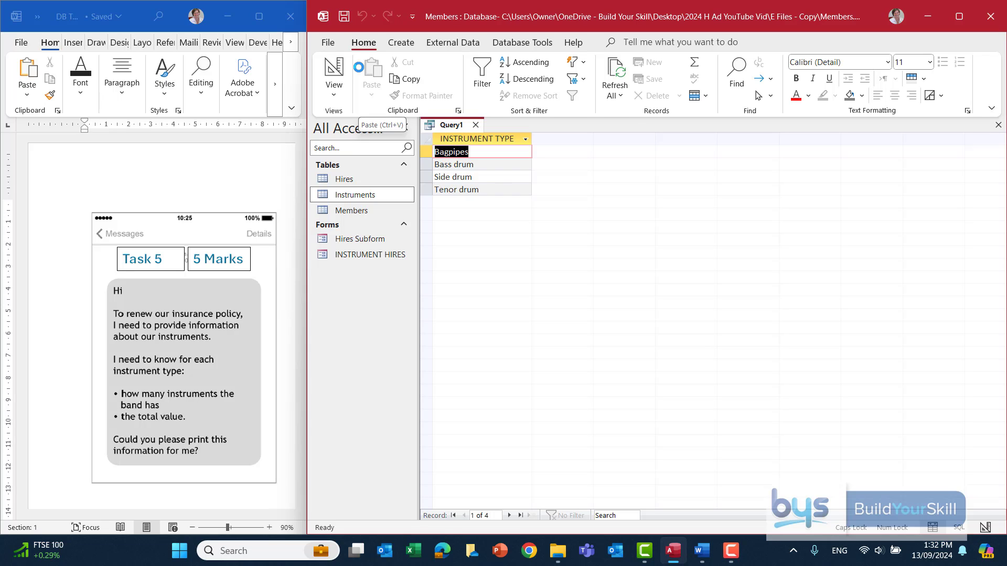
- Add a second INSTRUMENT TYPE column to the query grid and run it
click(336, 97)
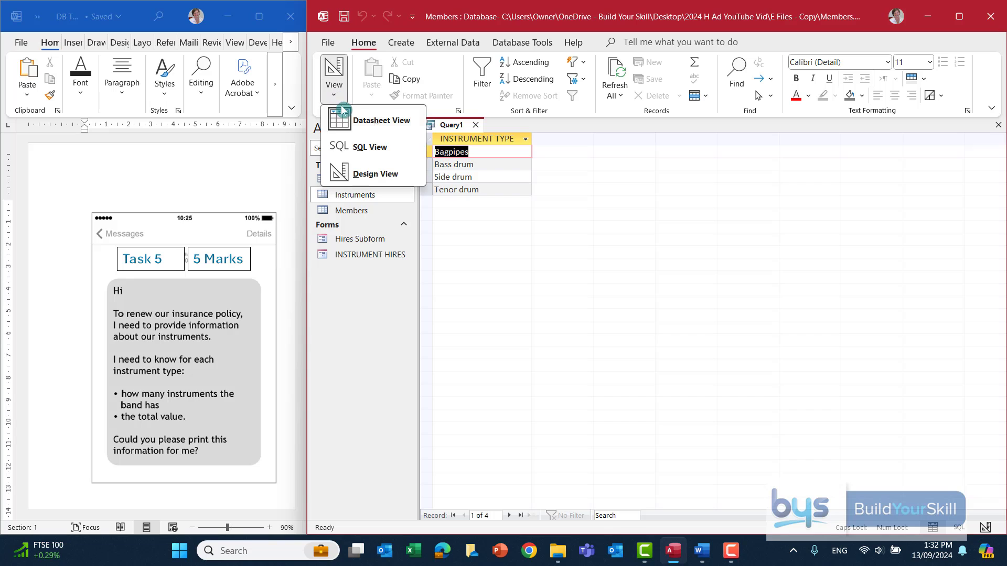
click(381, 172)
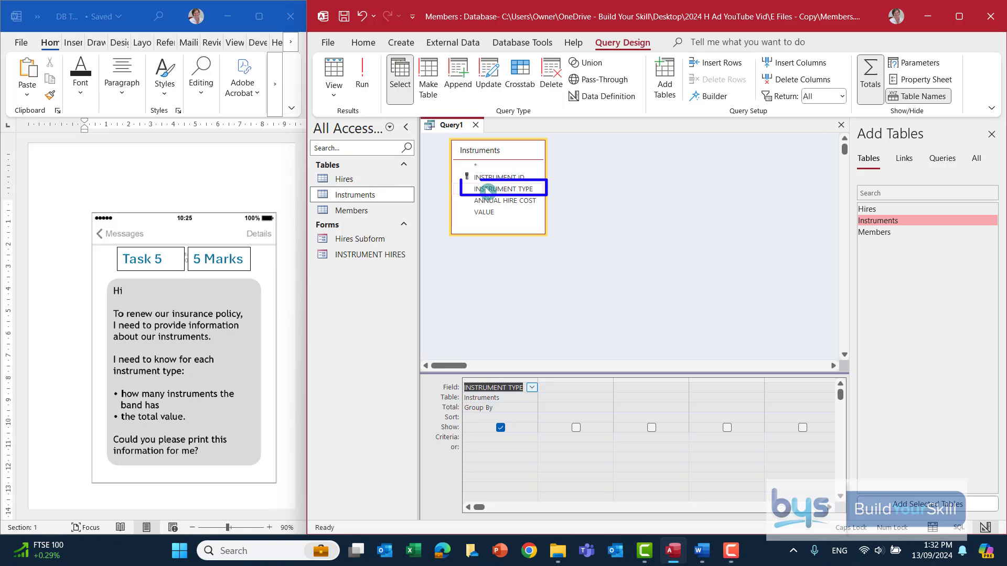
drag(486, 189, 567, 388)
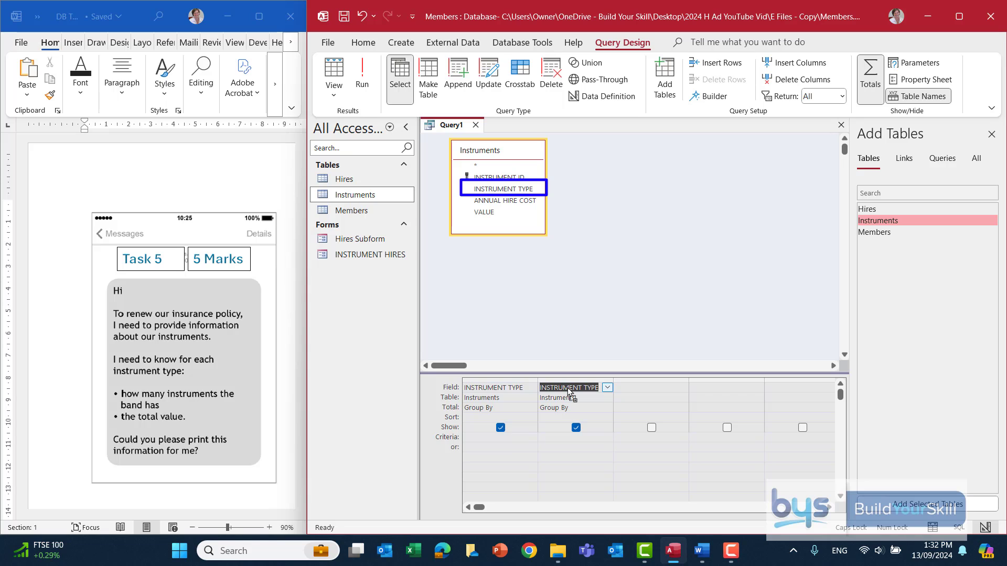
click(362, 74)
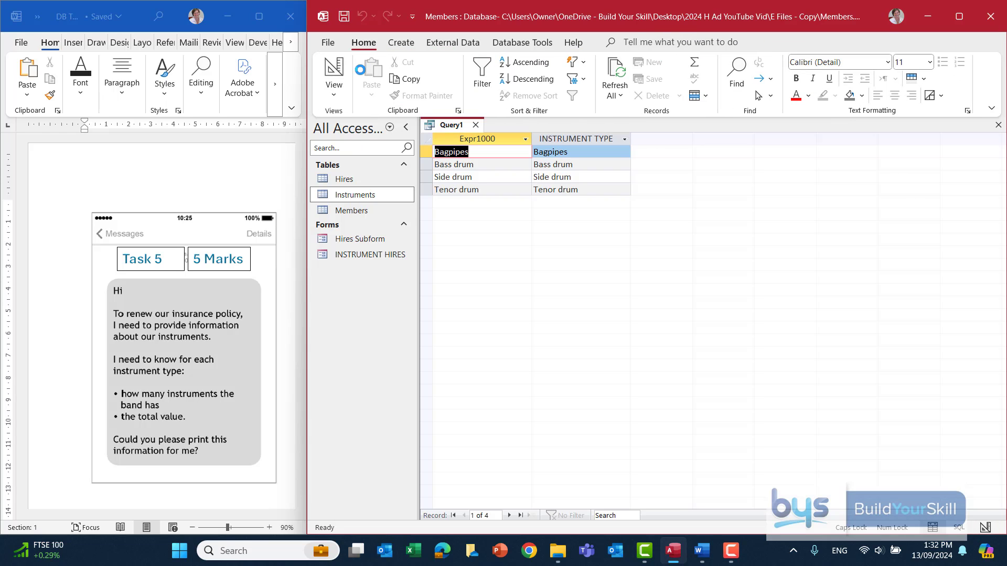
- Set the second column's Total to Count, giving Bagpipes 22, Bass drum 2, Side drum 11, Tenor drum 5
click(334, 93)
click(355, 175)
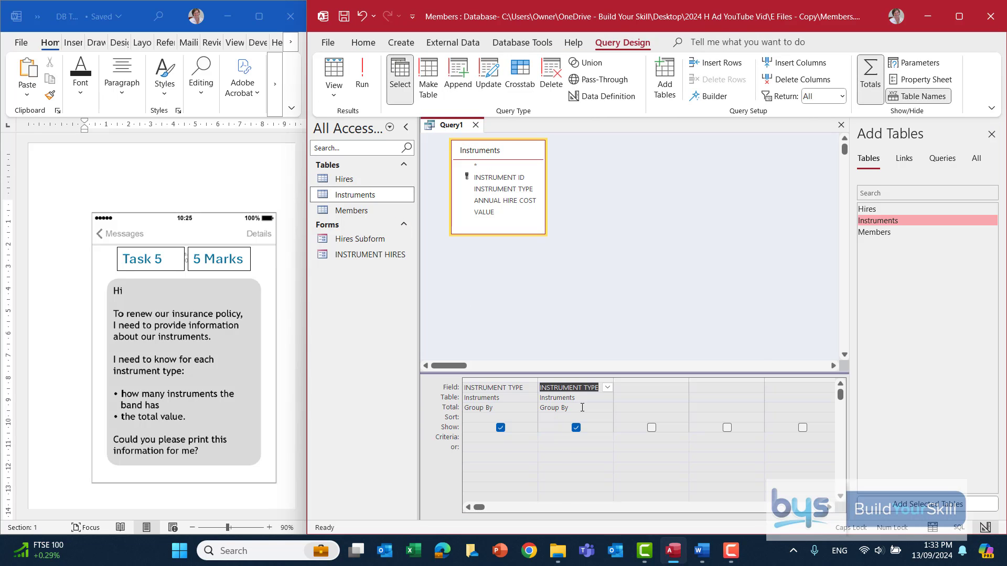
click(582, 407)
click(607, 407)
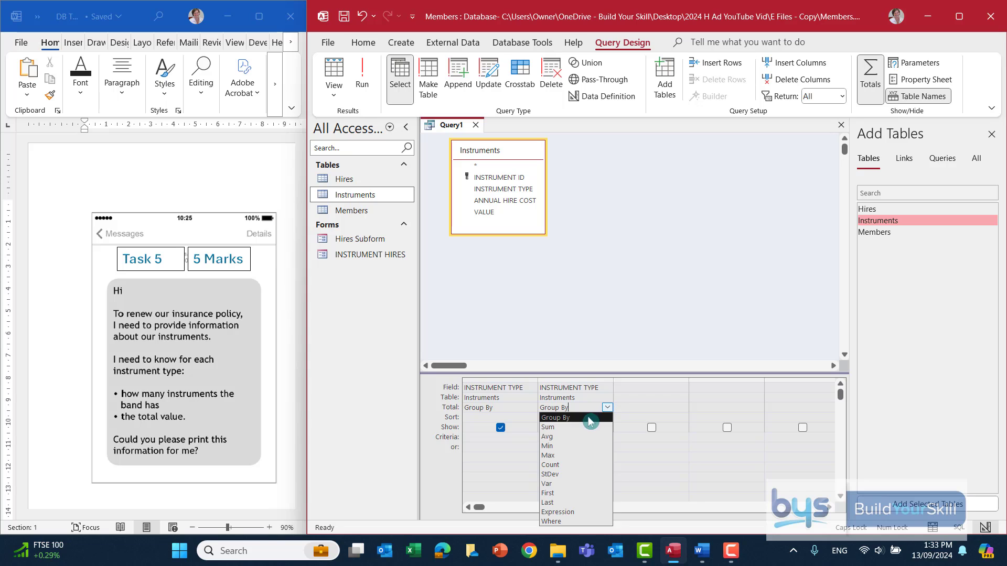
click(555, 465)
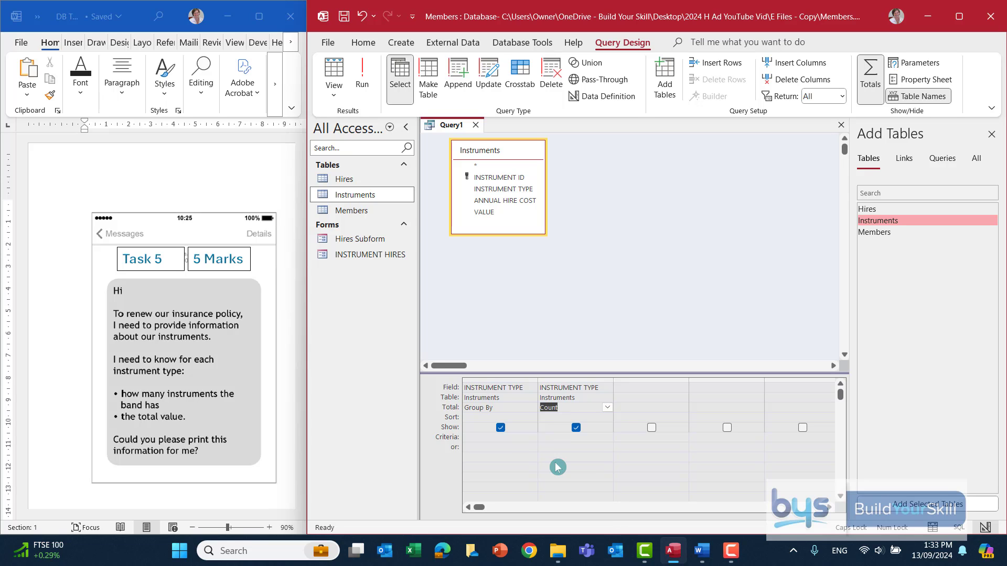
click(366, 78)
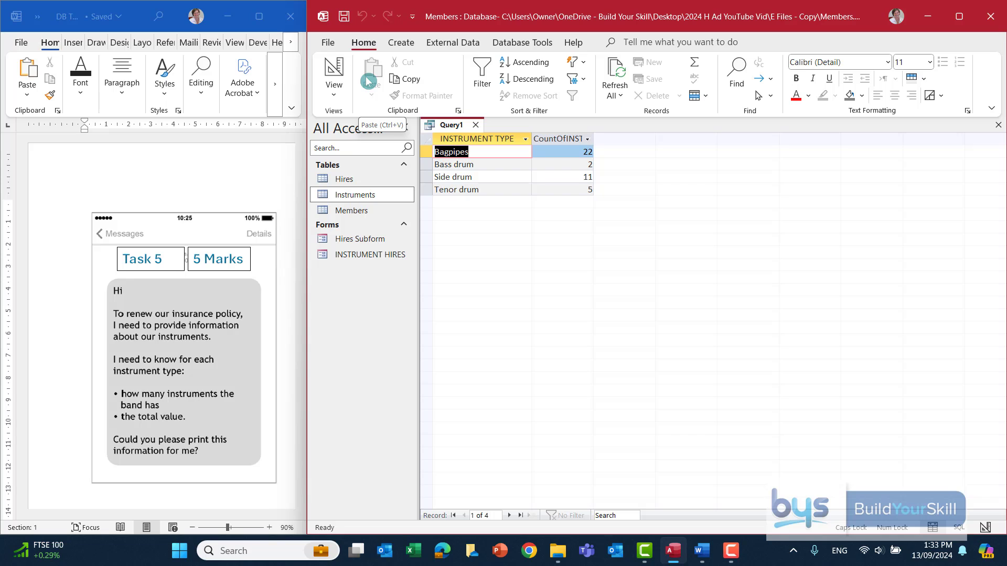
- Add VALUE with Total set to Sum, giving Bagpipes £13,875.00, Bass drum £1,340.00, Side drum £6,430.00, Tenor drum £2,375.00
click(333, 88)
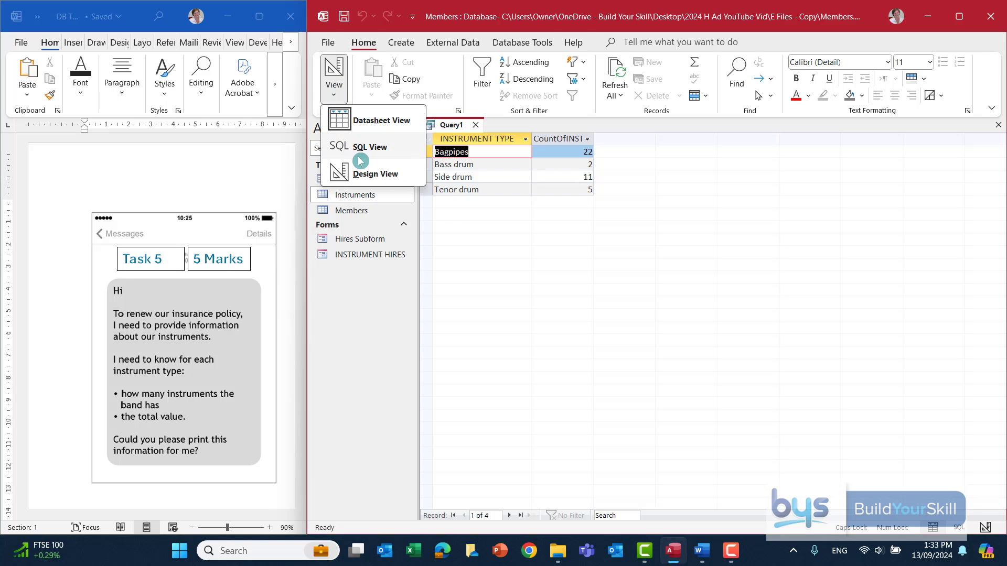
click(370, 174)
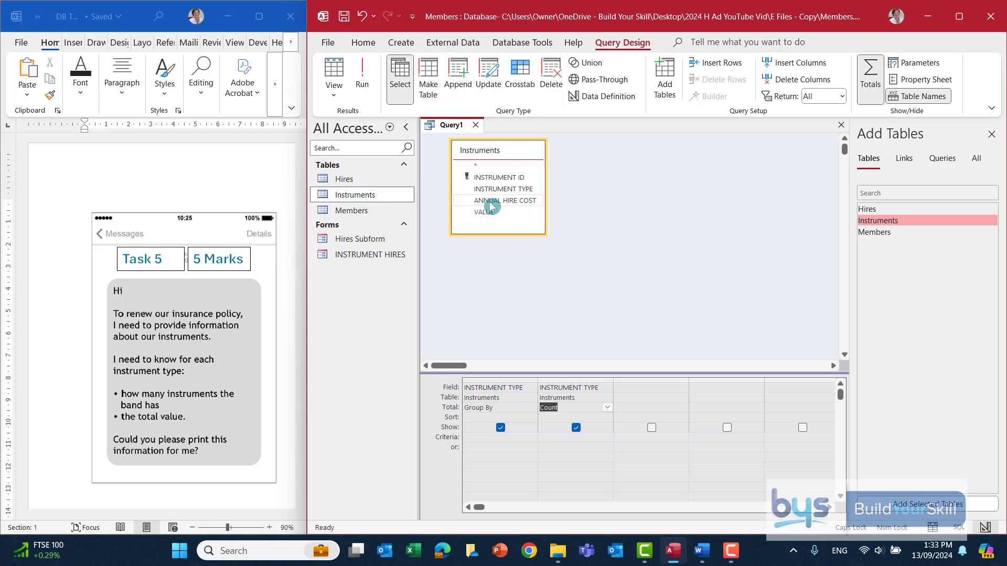
drag(485, 217, 633, 386)
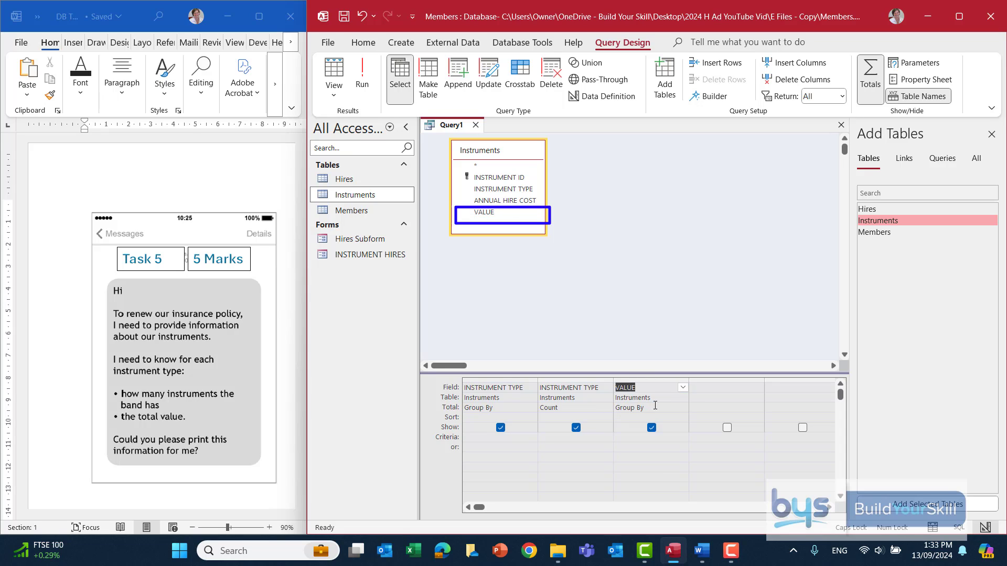
click(666, 407)
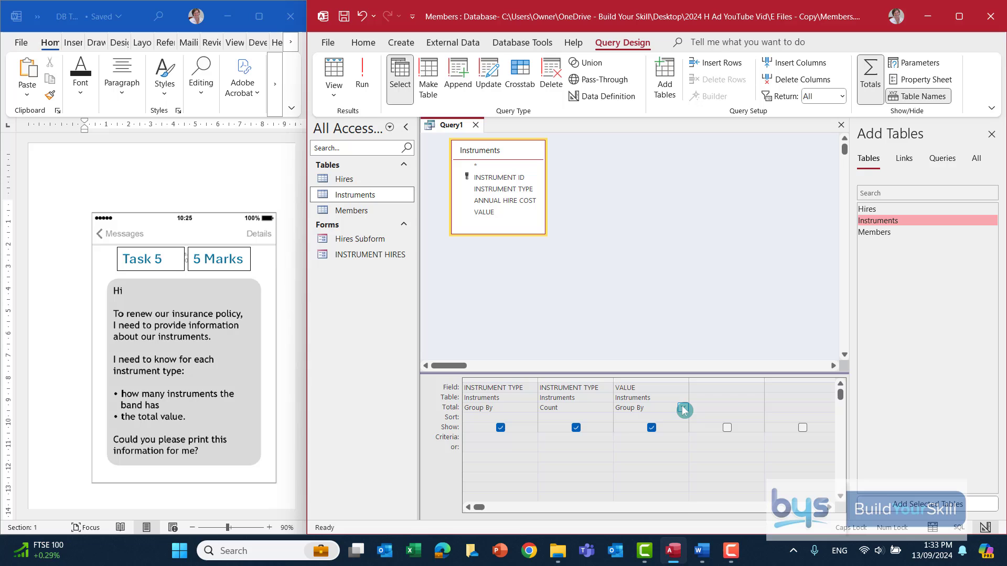
click(682, 408)
click(639, 427)
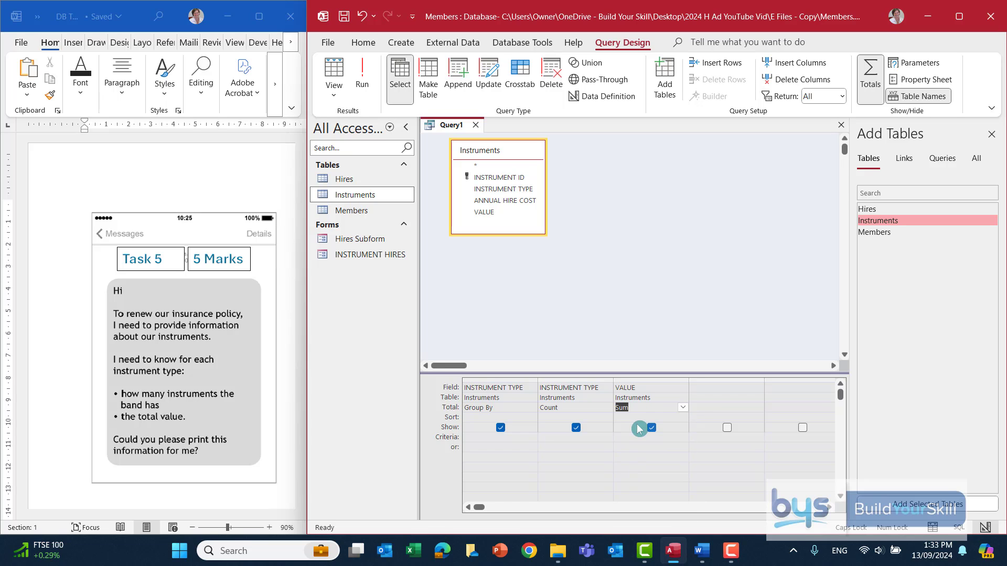
click(364, 74)
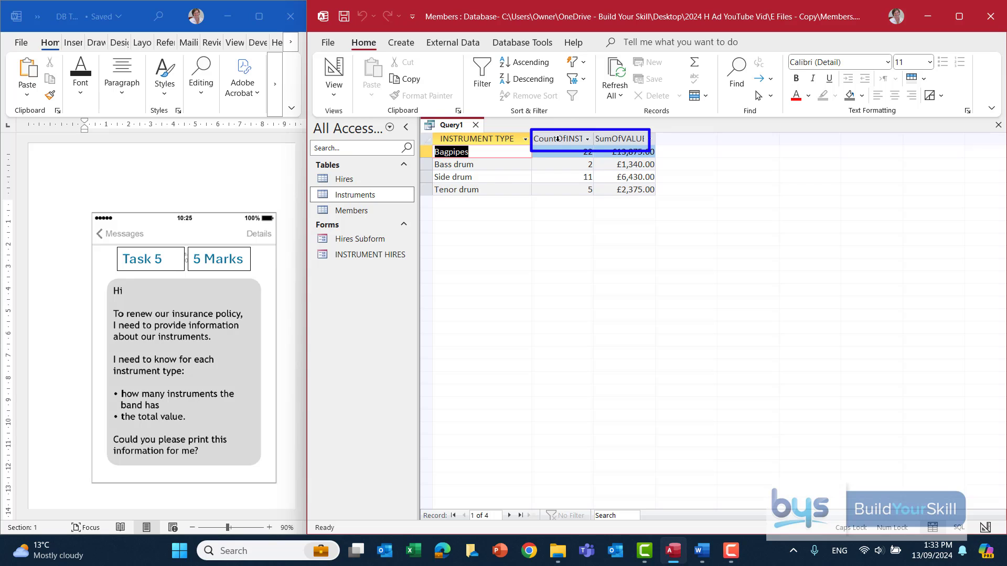
click(340, 99)
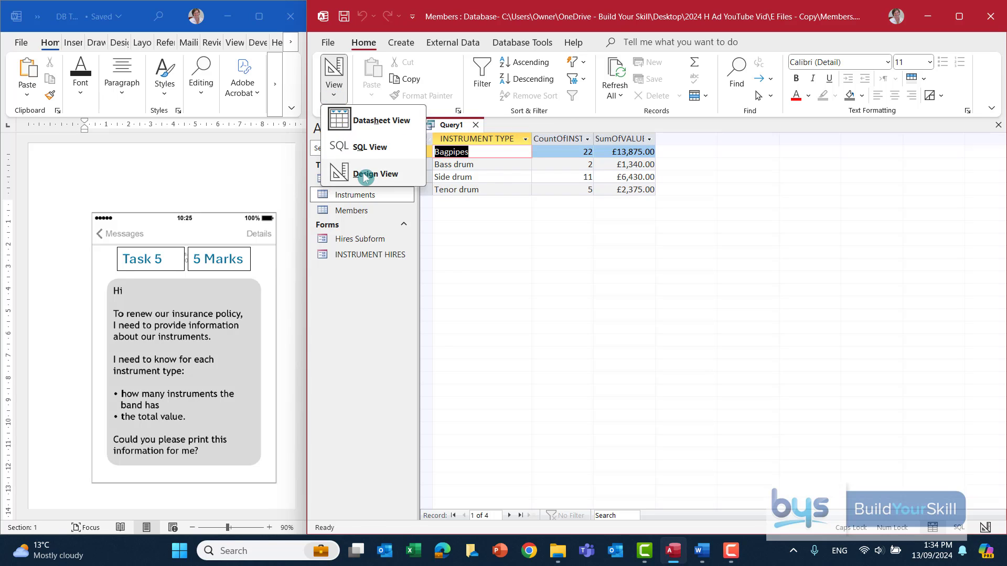
- Caption the count column 'NO. OF INSTRUMENTS', run the query and widen that column
click(361, 175)
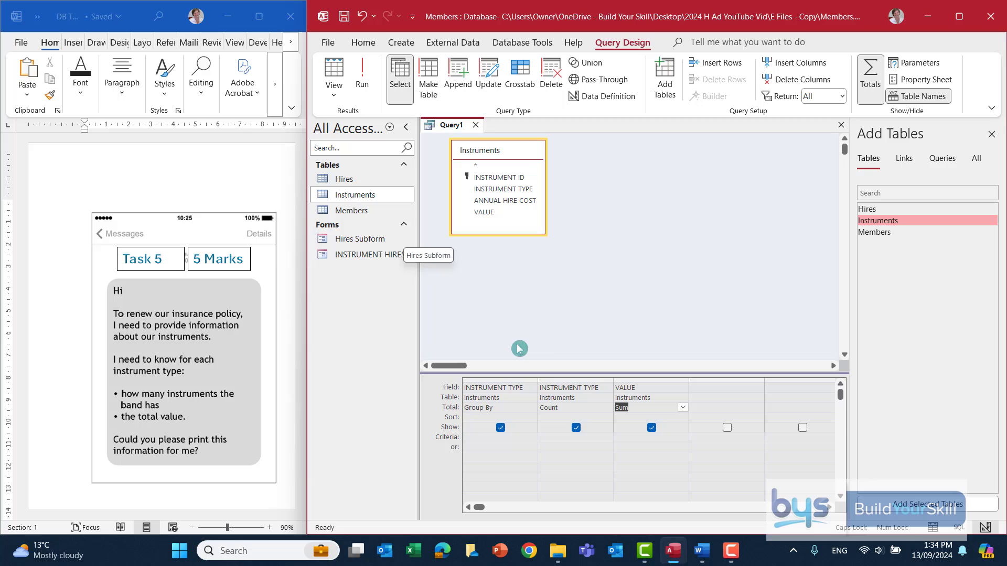
click(554, 388)
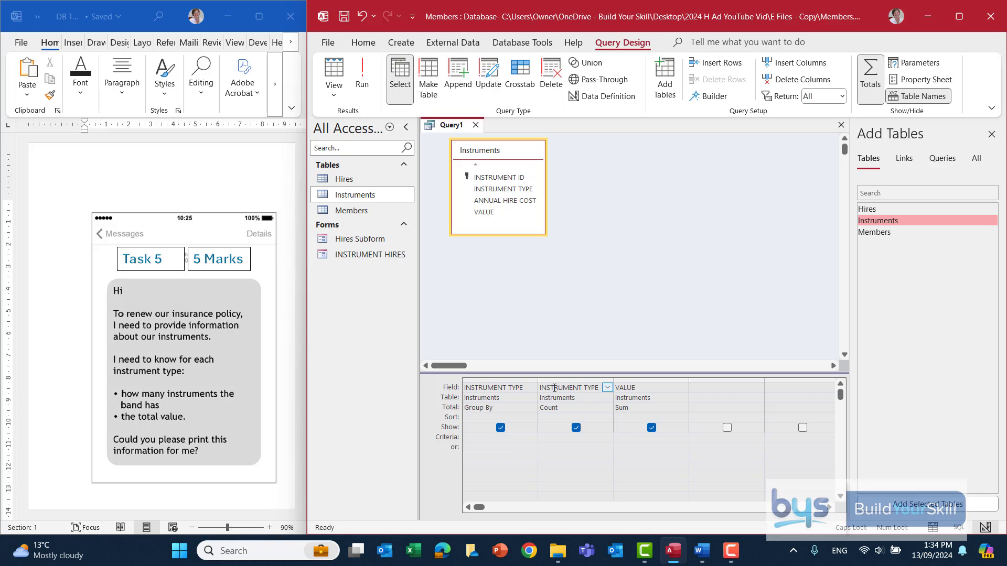
right_click(554, 388)
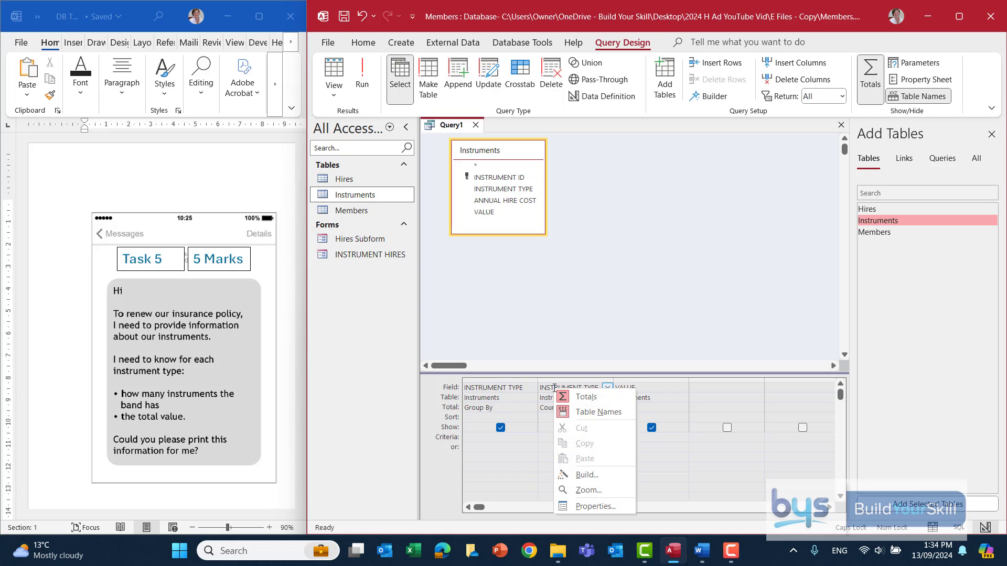
click(577, 506)
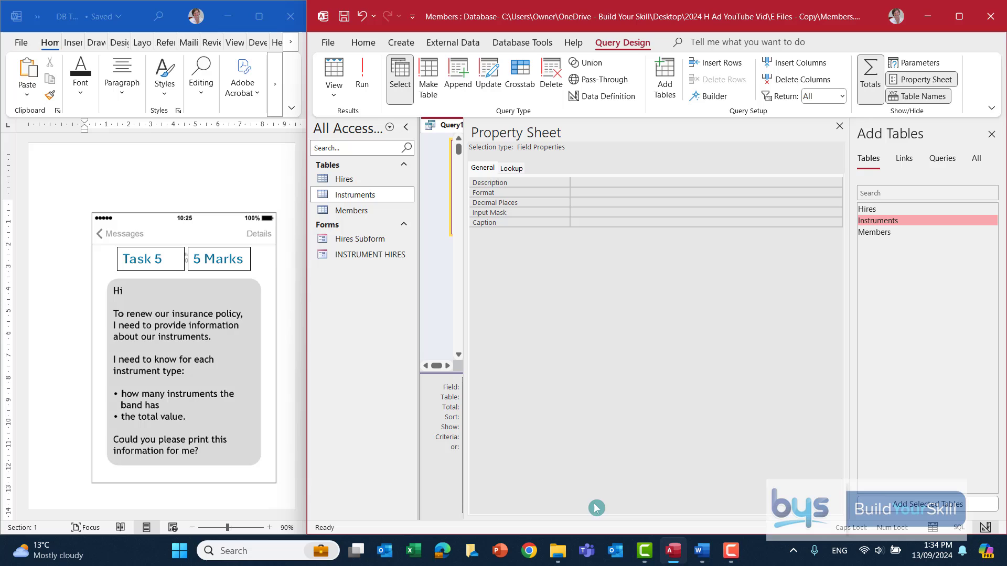
click(586, 220)
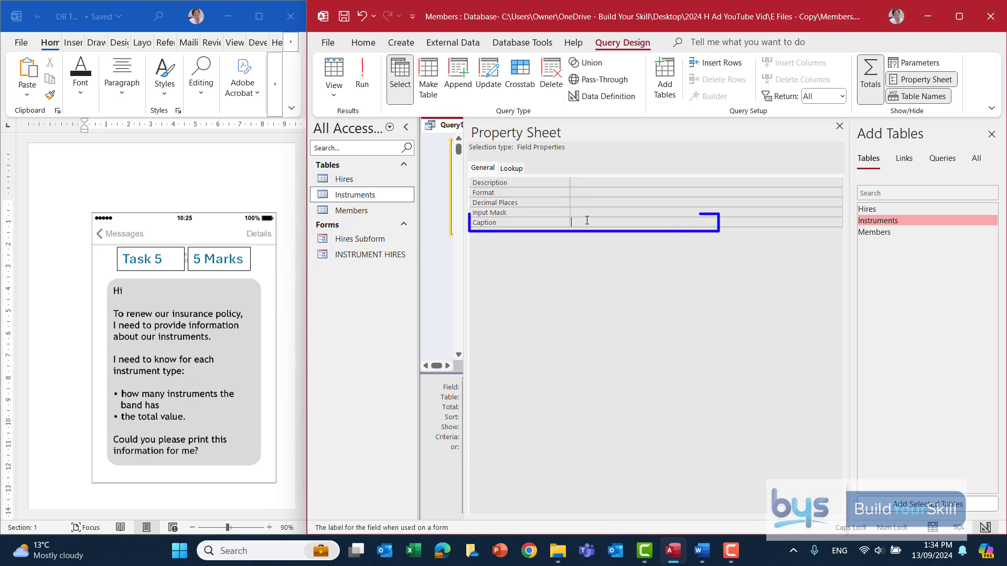
text(NO)
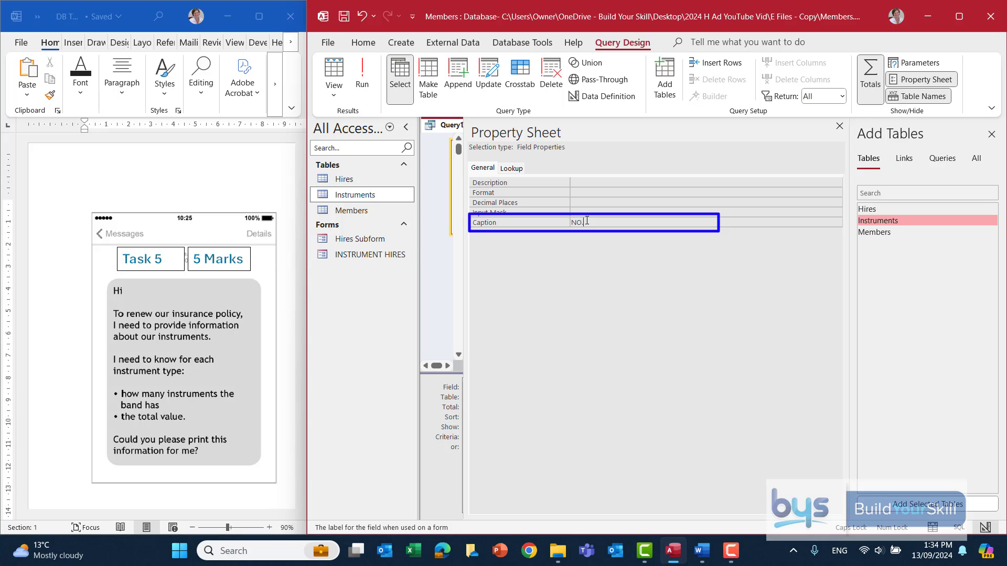
text(. OF INSTRUMENTS)
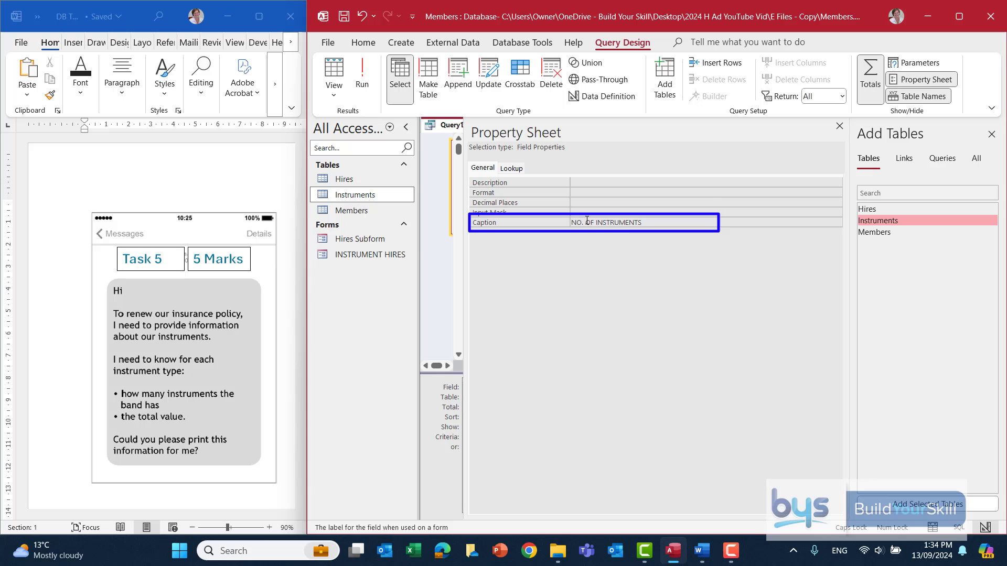
click(839, 126)
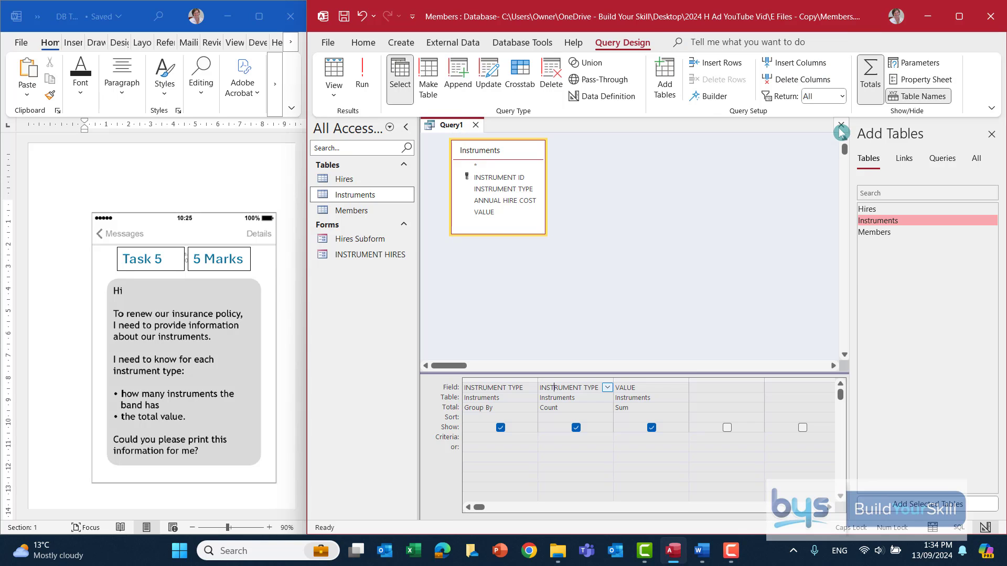
click(362, 73)
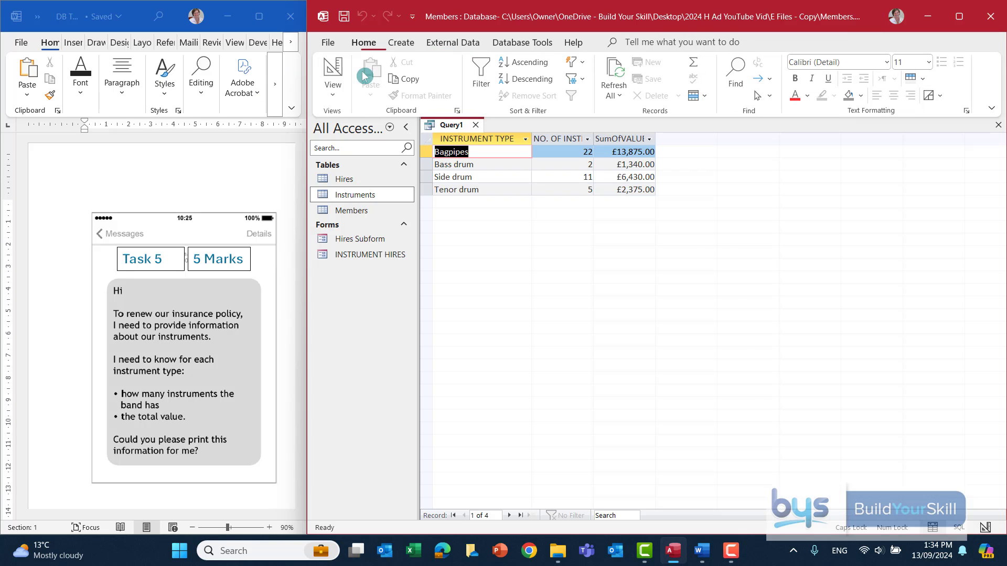
drag(593, 138, 644, 138)
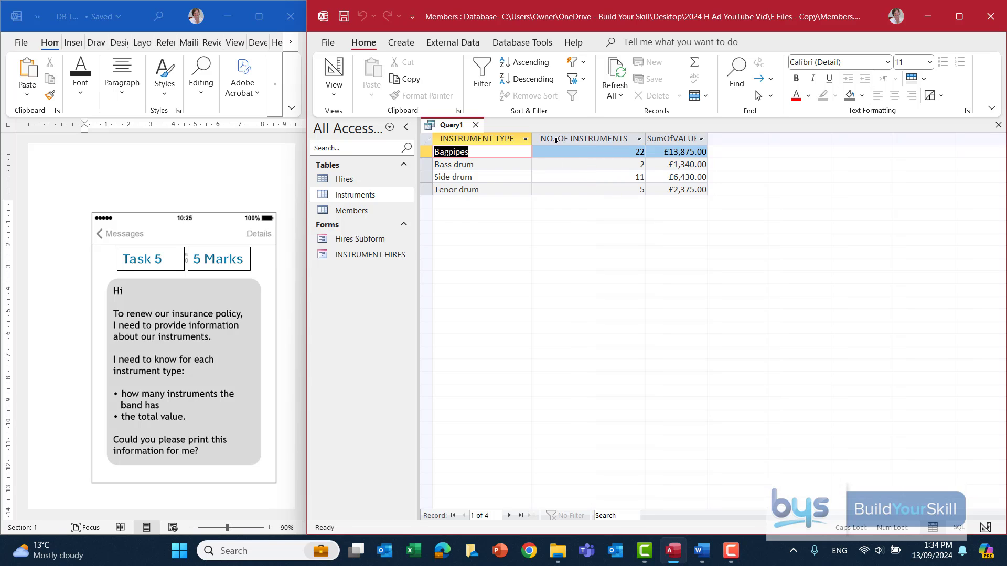
- Caption the VALUE sum column 'TOTAL VALUE' and run the query to show both relabelled totals
click(333, 92)
click(367, 181)
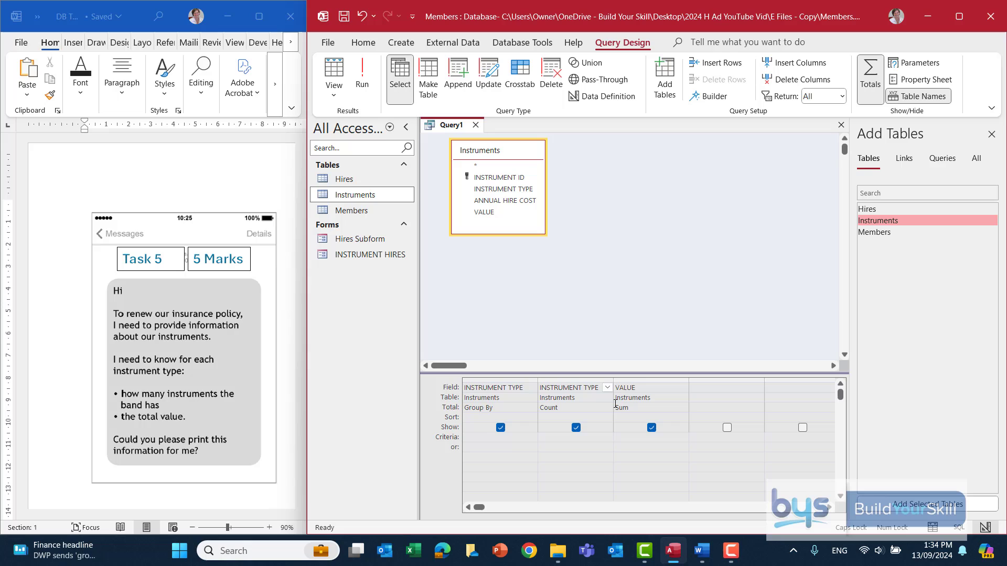
right_click(642, 384)
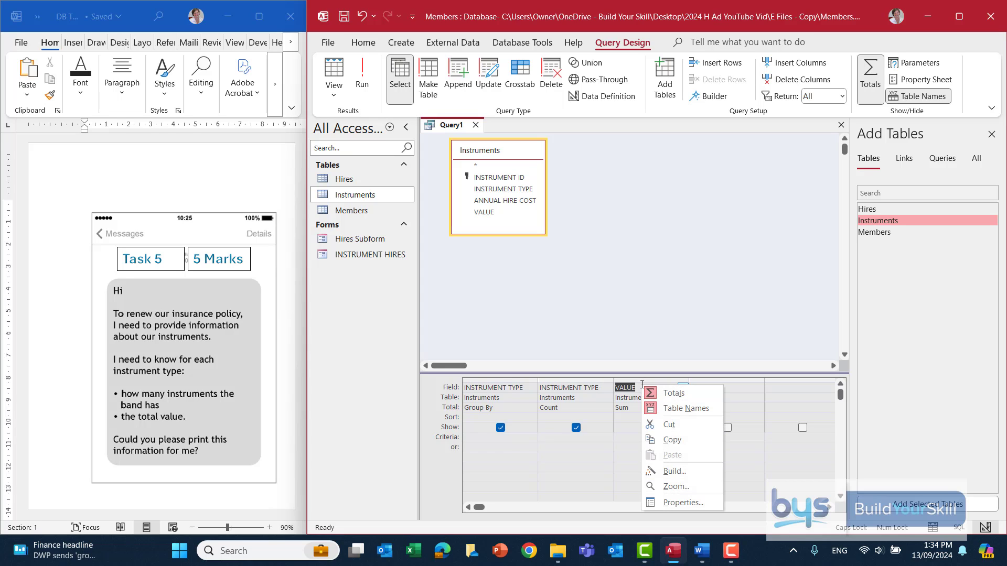
click(678, 503)
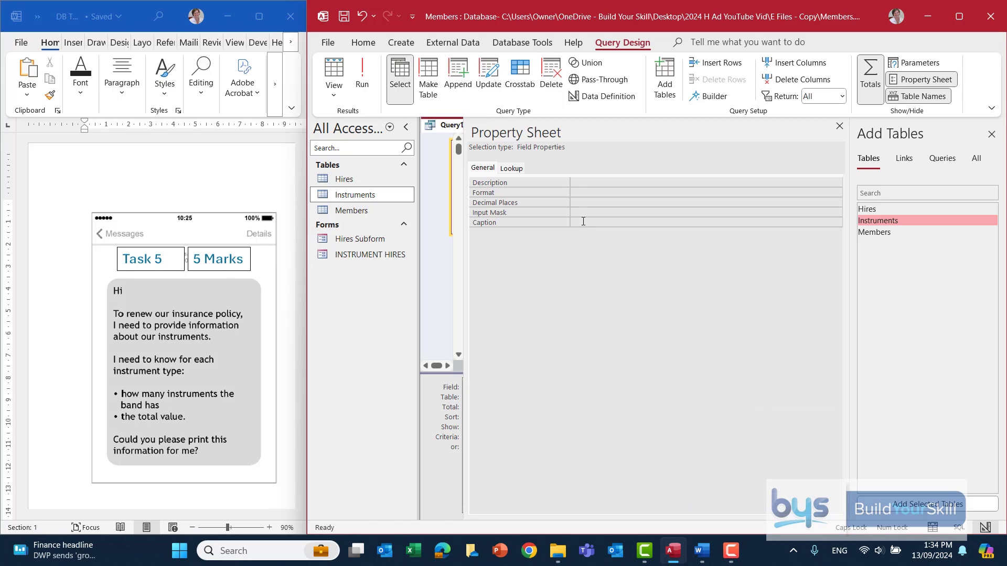
click(582, 222)
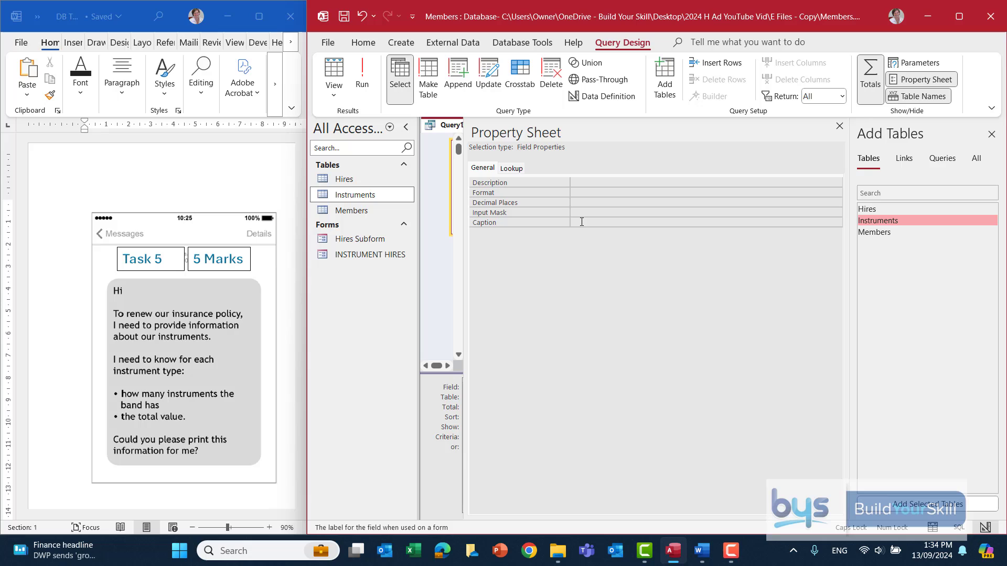
click(581, 222)
text(TOTAL)
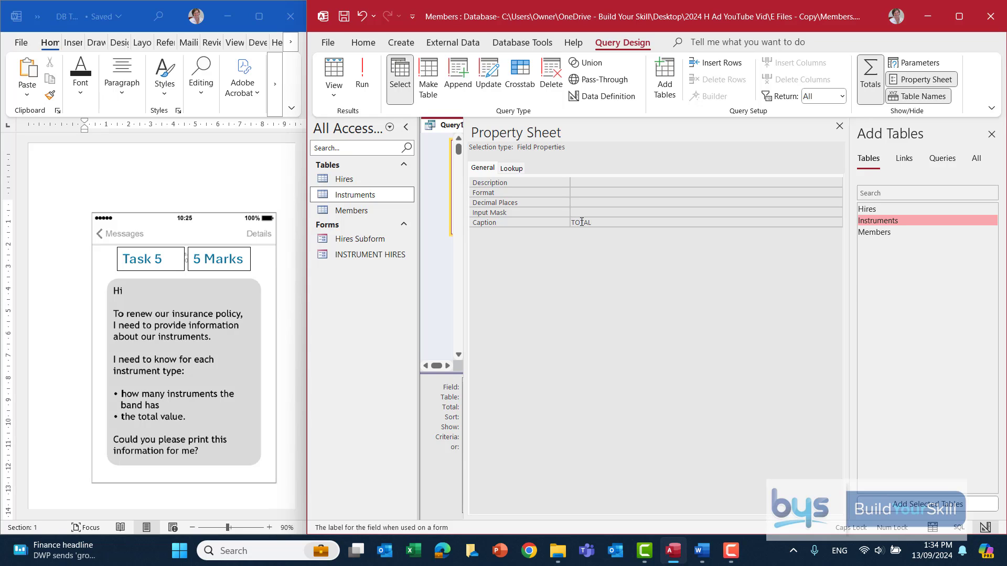
text( VA)
key(BackSpace)
text(VALUE)
click(840, 126)
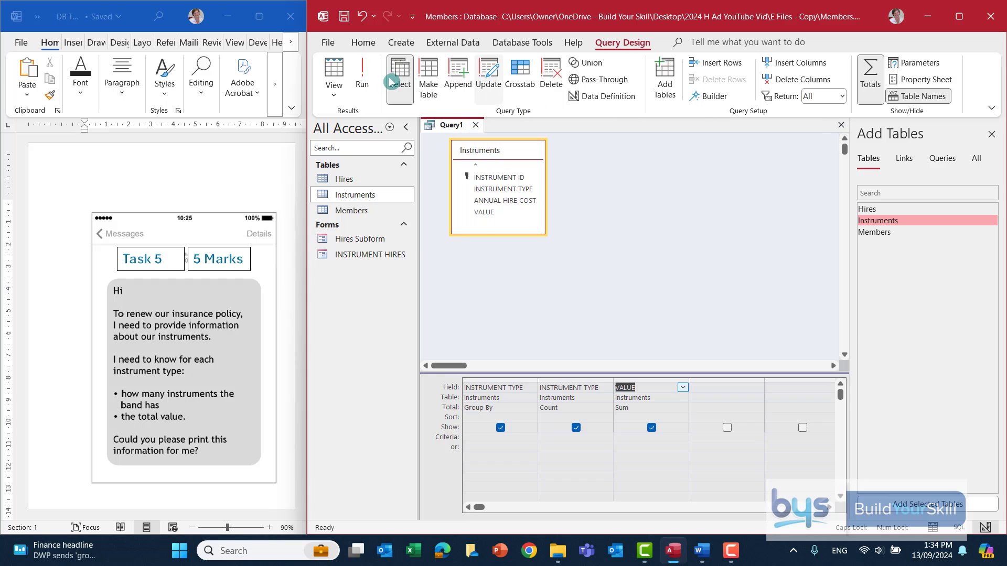
click(366, 68)
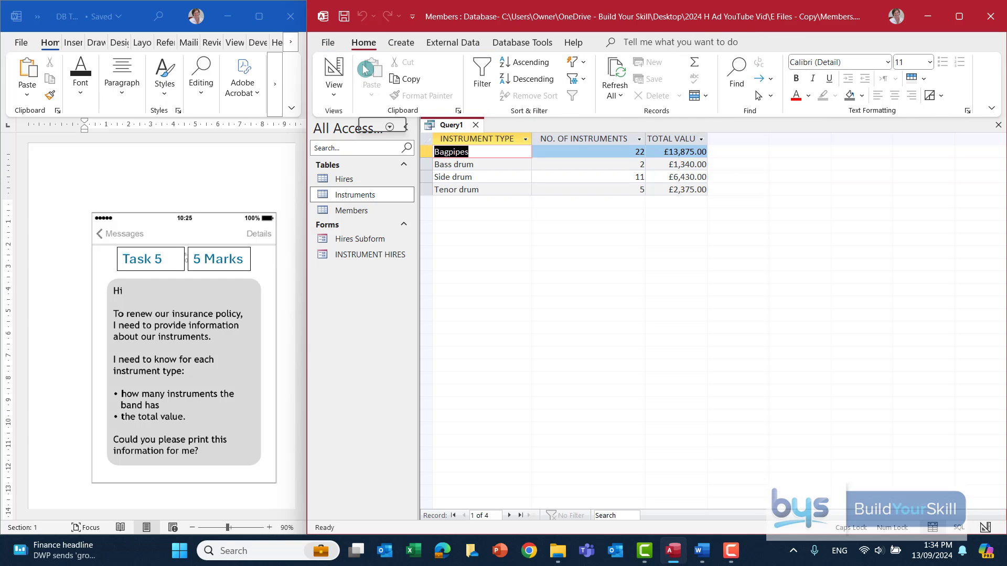